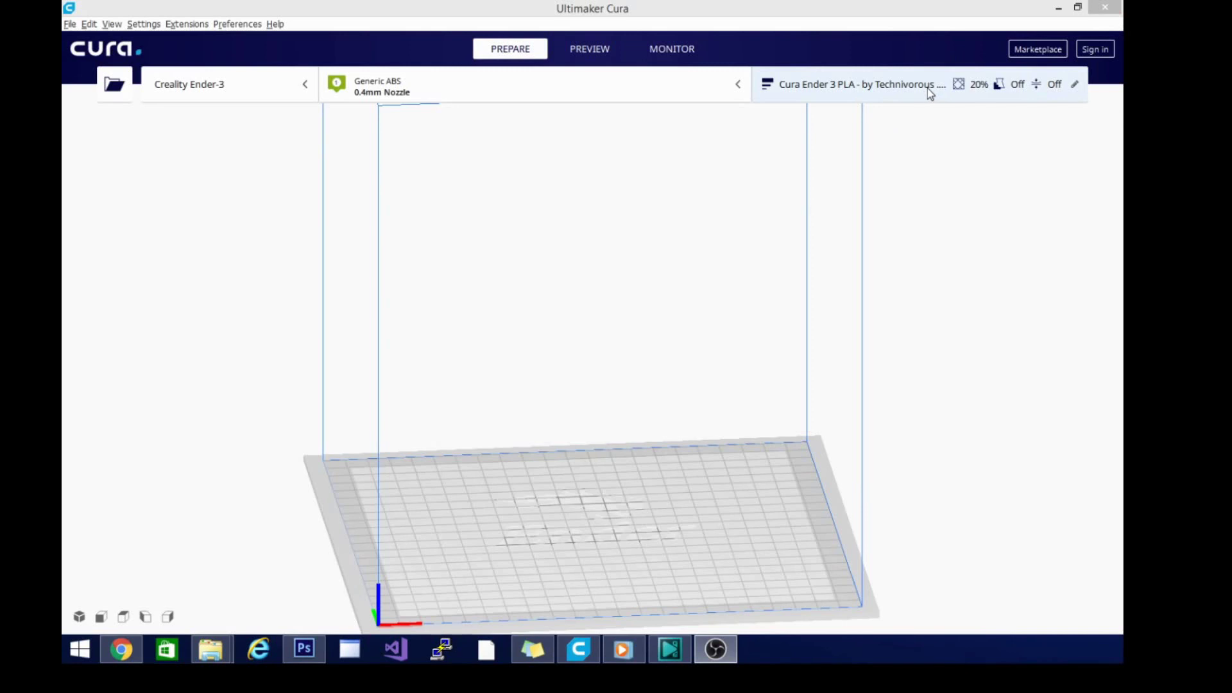
Step: Switch the custom print settings to the 'Cura Ender 3 Post Hot-End-Fix - by Technivorous' profile
click(834, 90)
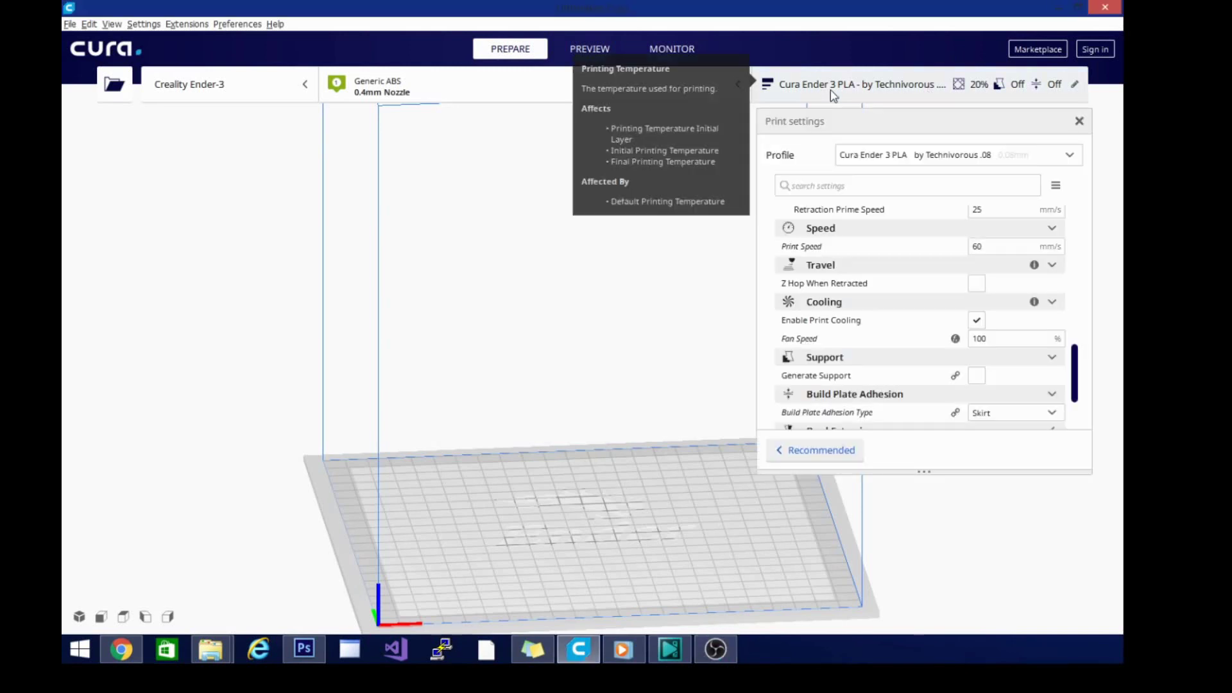
click(1068, 154)
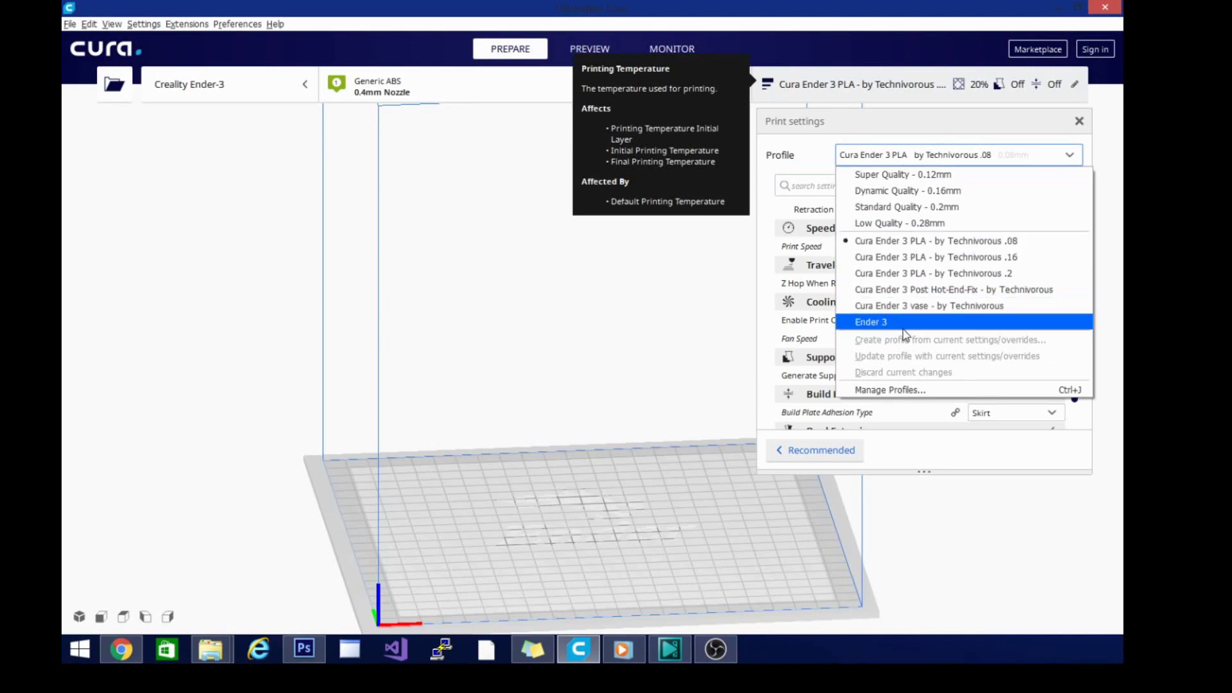
click(977, 295)
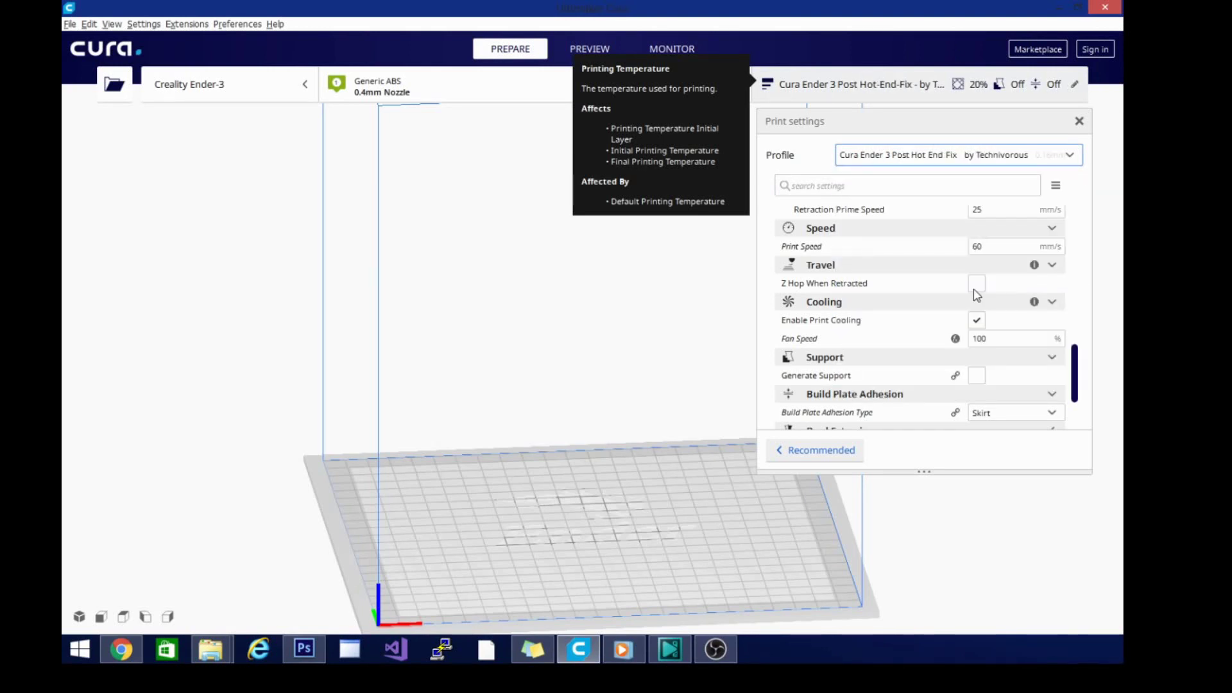
scroll(1033, 336, down, 3)
right_click(1072, 410)
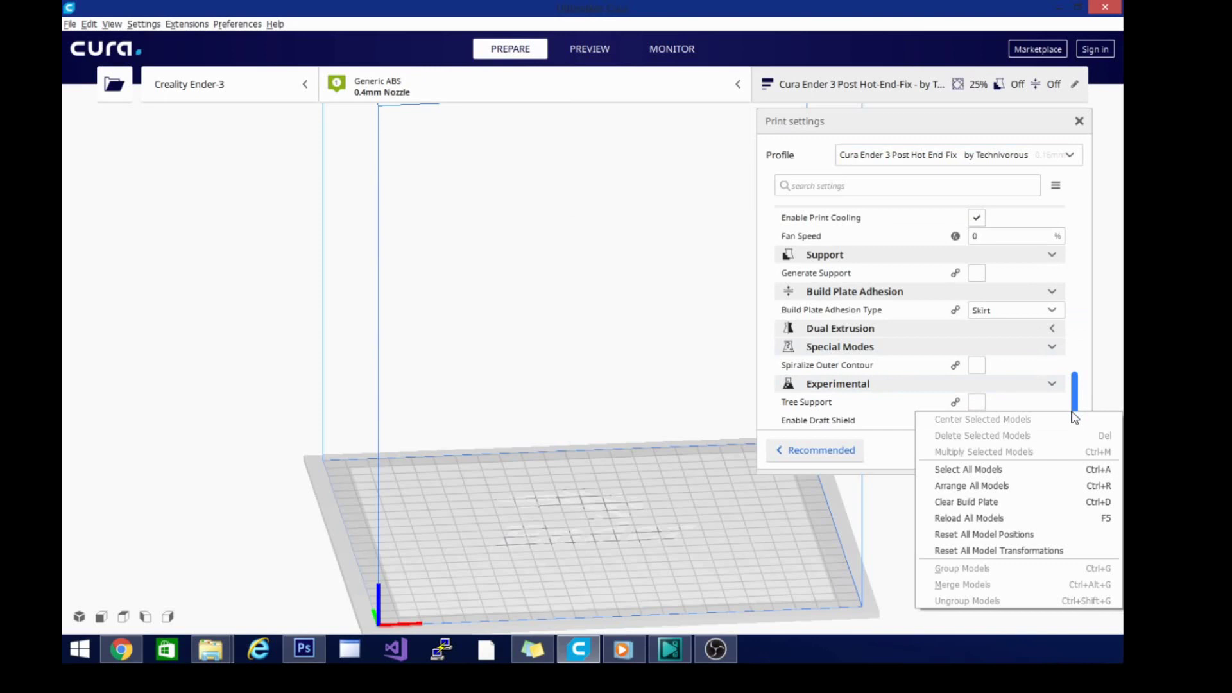
scroll(1075, 417, up, 1)
scroll(1078, 423, down, 1)
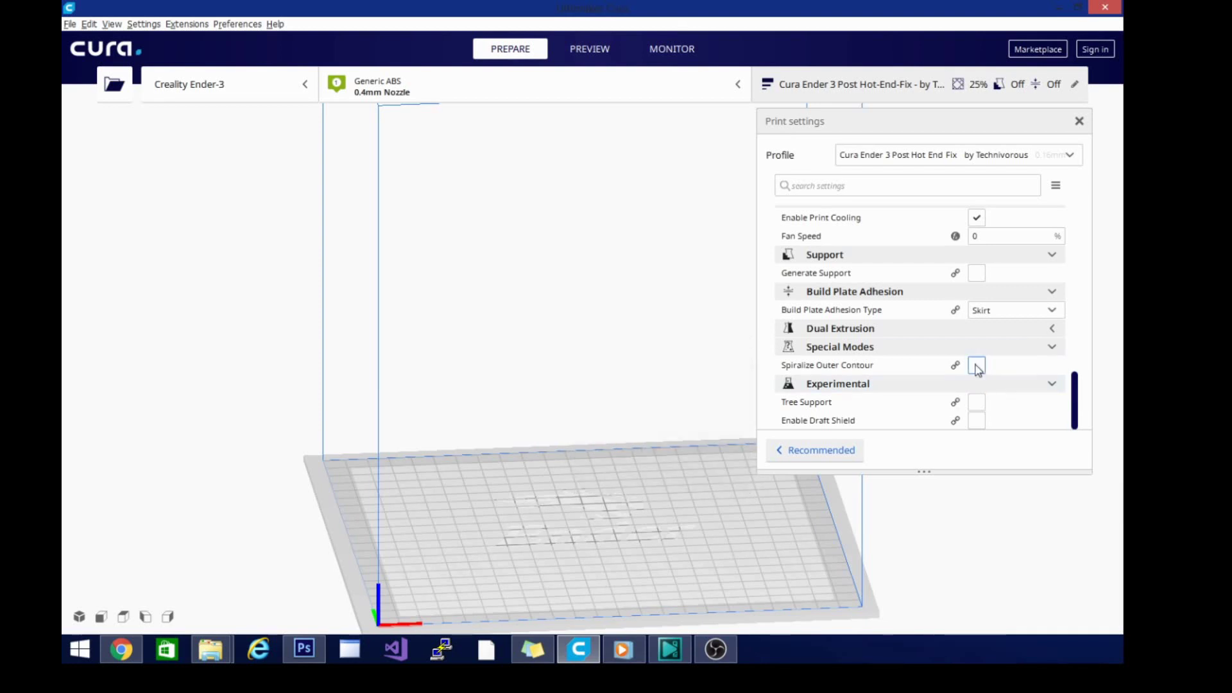
Step: Change Layer Height from 0.16 to 0.2 mm, giving 1.4 mm top/bottom thickness with 7 layers
drag(1078, 414, 1076, 247)
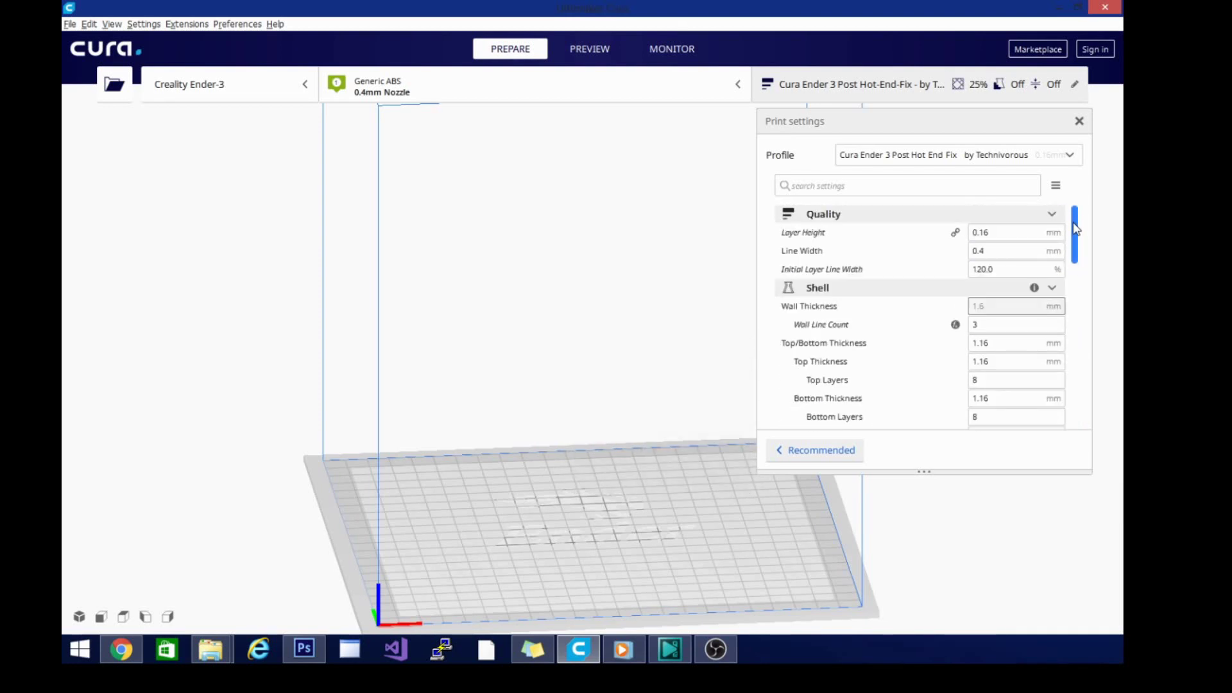
click(984, 231)
double_click(984, 231)
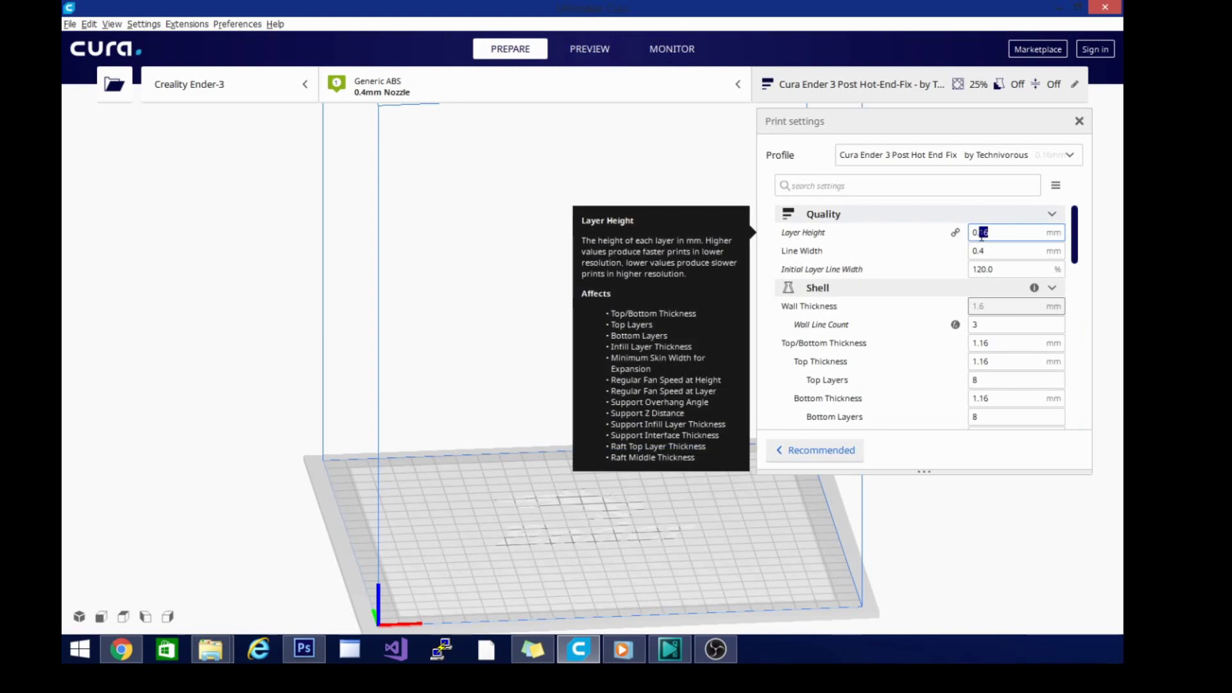
text(2)
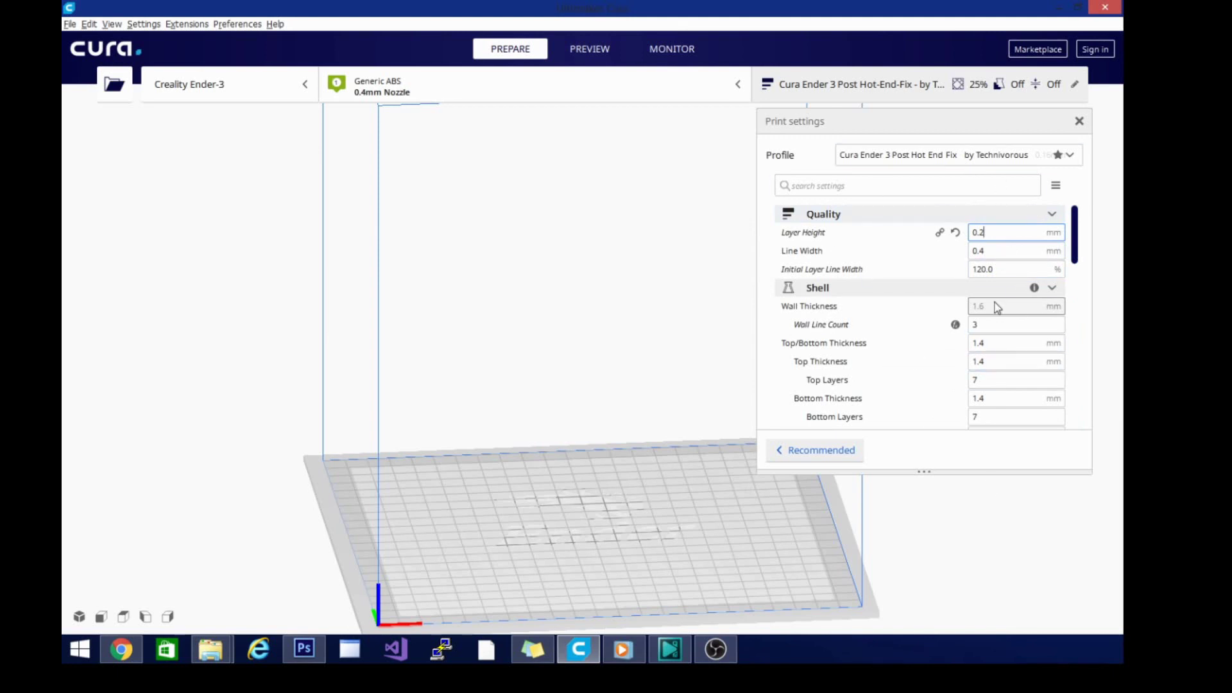
mouse_move(997, 308)
drag(1076, 225, 1078, 303)
Step: Set Infill Density to 20%, Printing Temperature to 240 °C and Build Plate Temperature to 60 °C
double_click(991, 264)
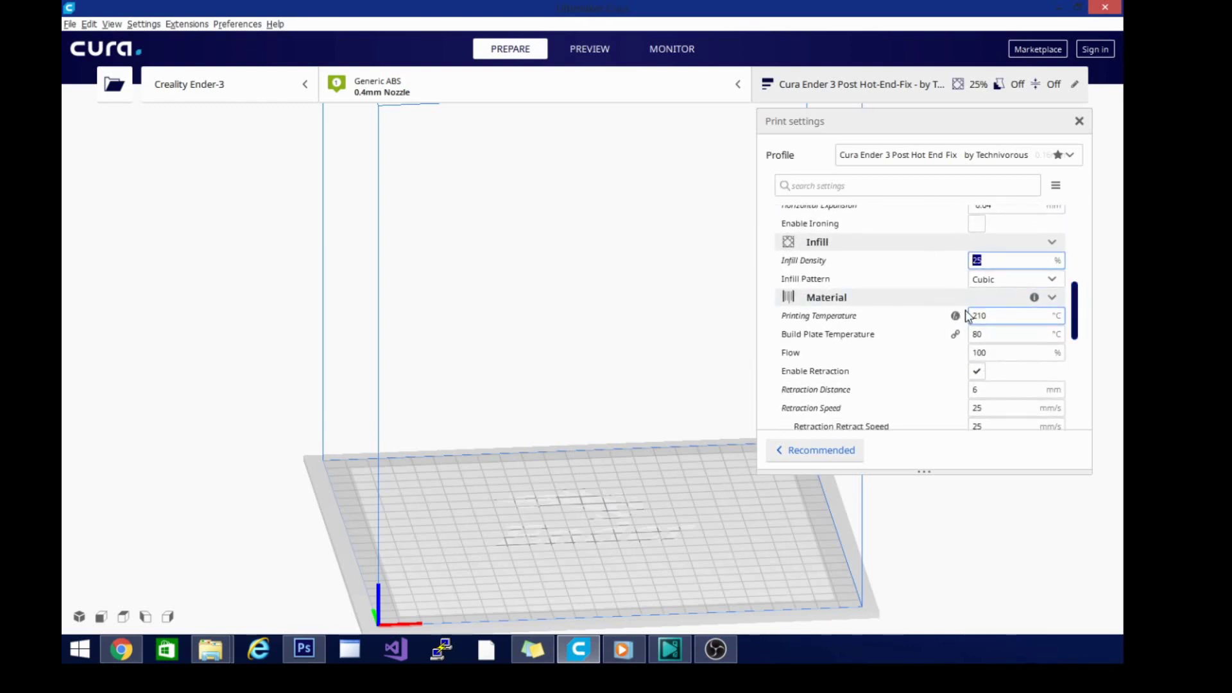
text(20)
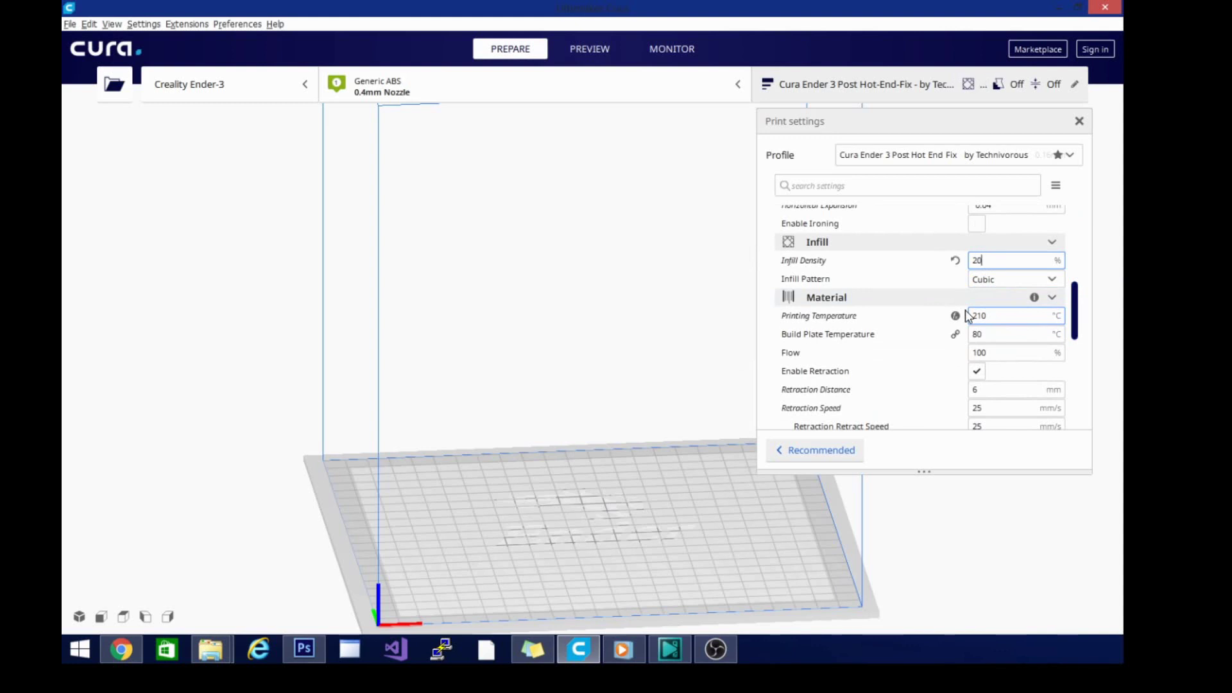
double_click(981, 315)
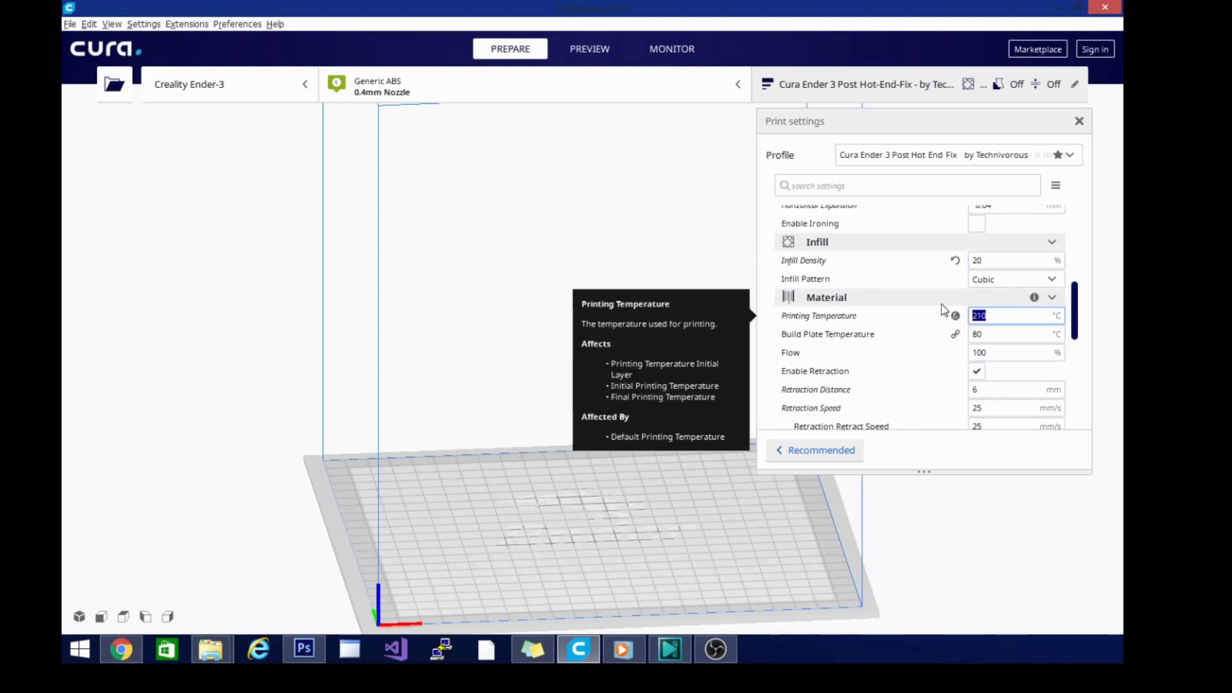
text(240)
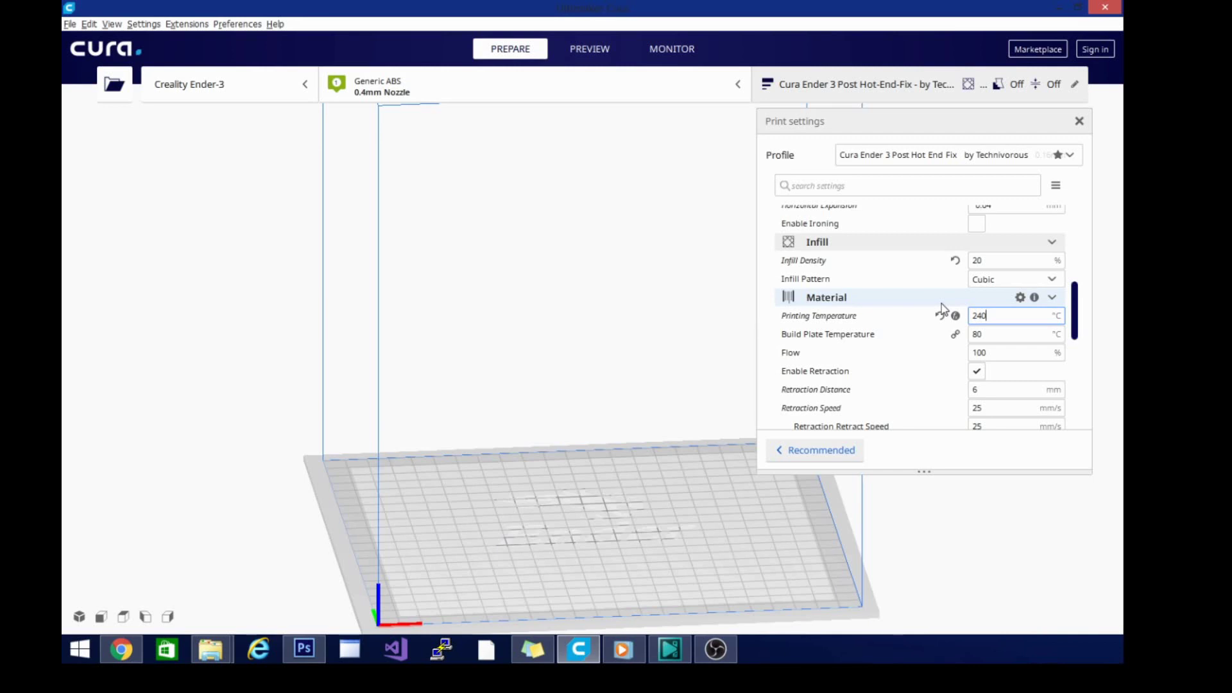
key(Tab)
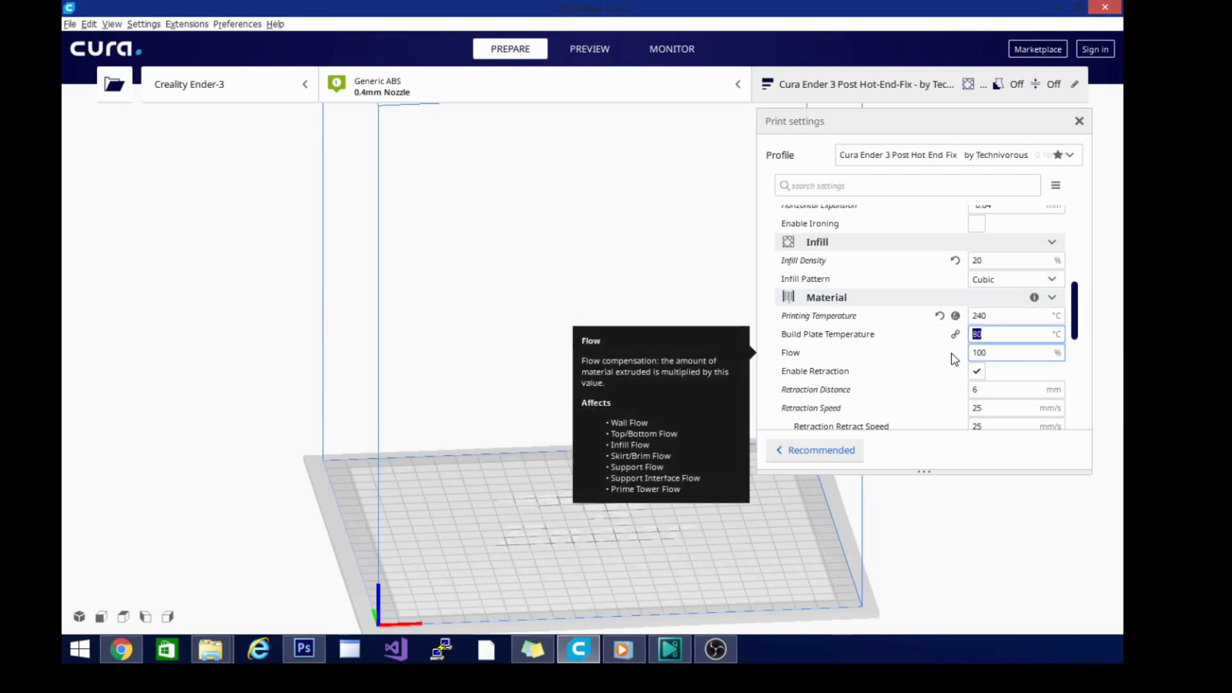
text(60)
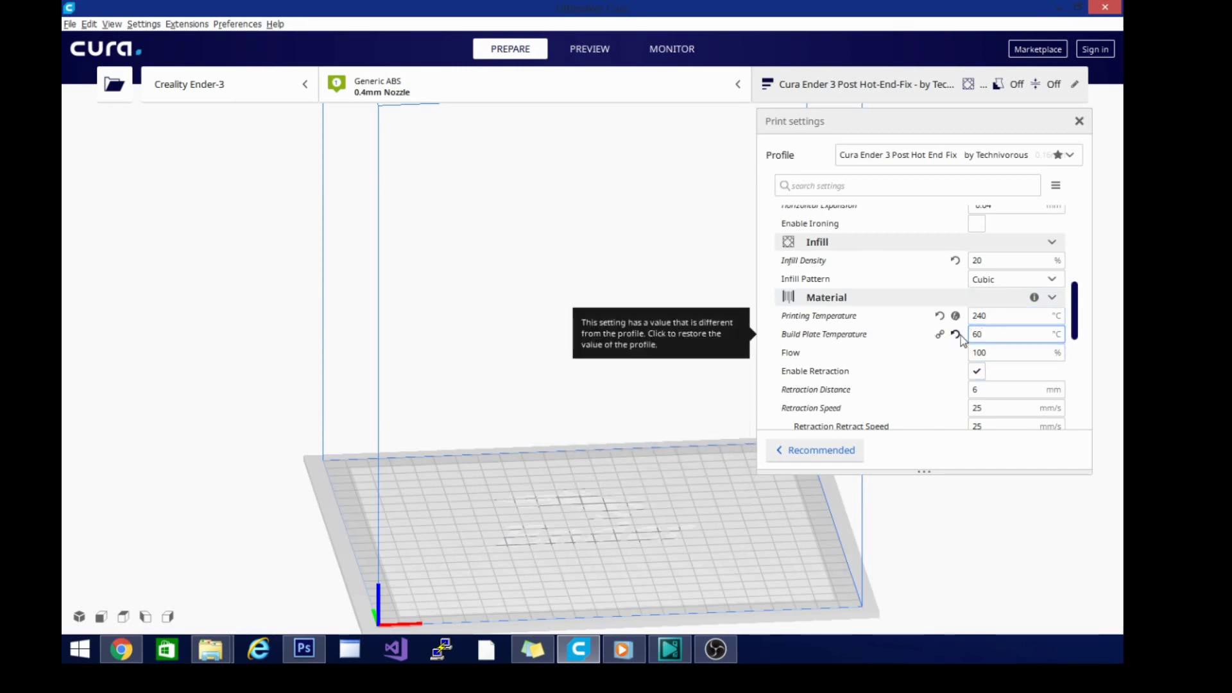
scroll(986, 334, down, 4)
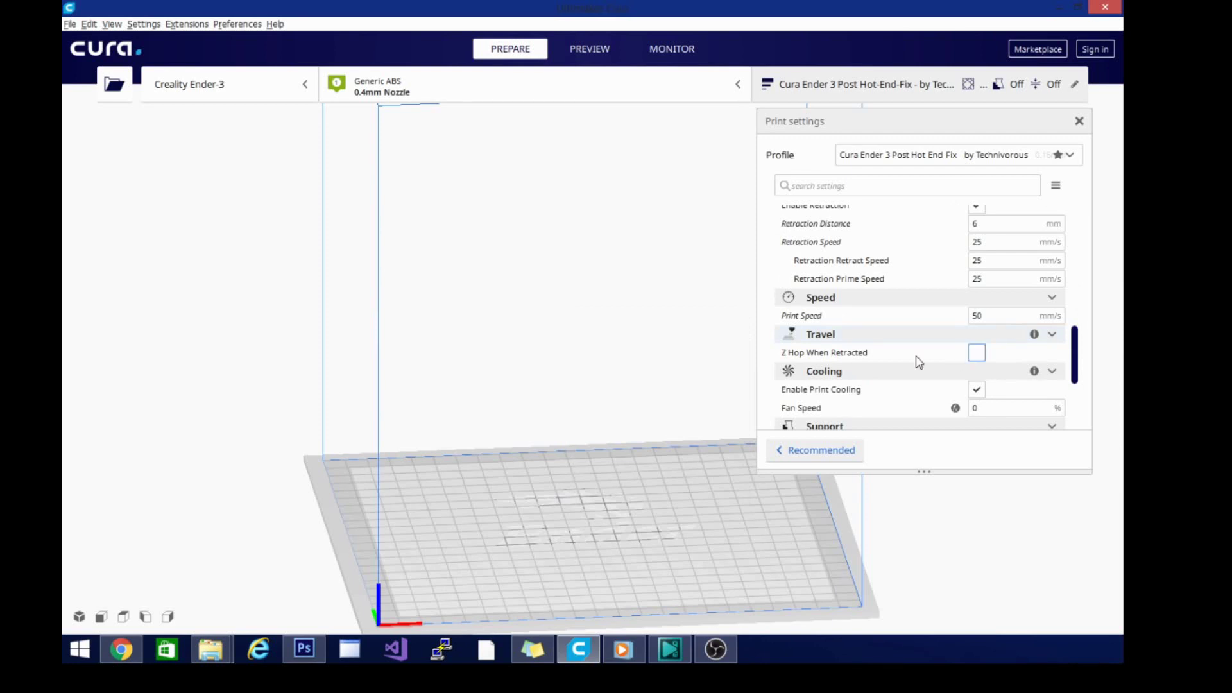
scroll(979, 359, up, 3)
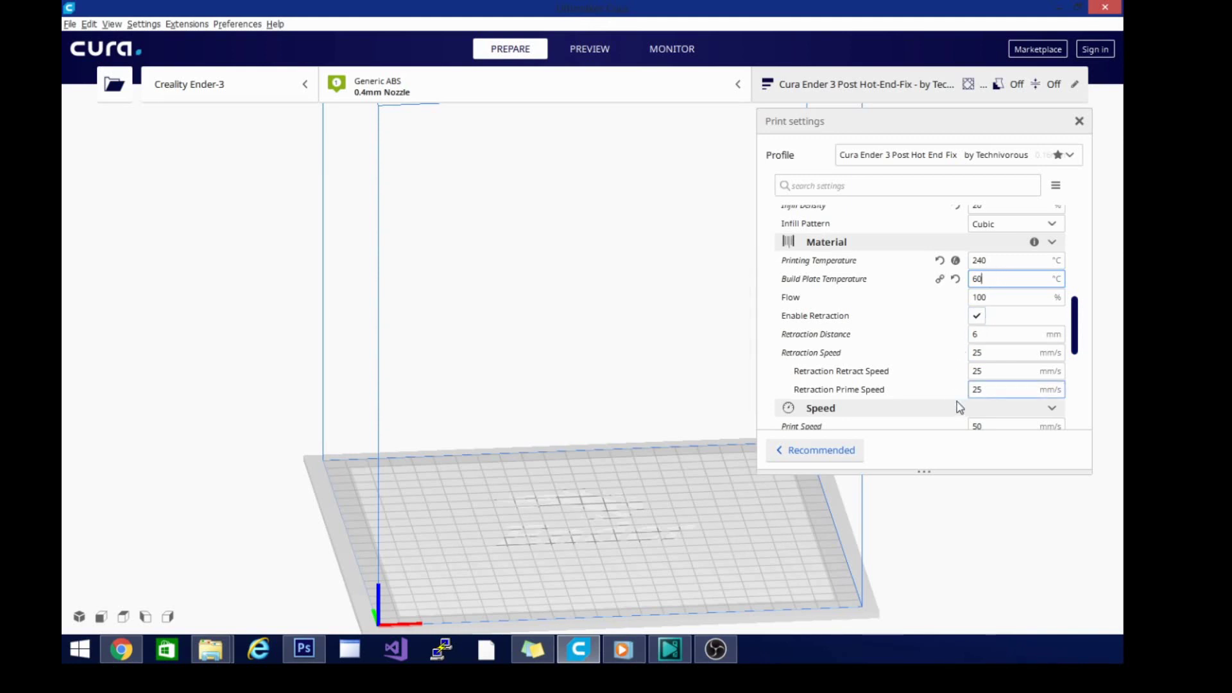
drag(1078, 327, 1084, 357)
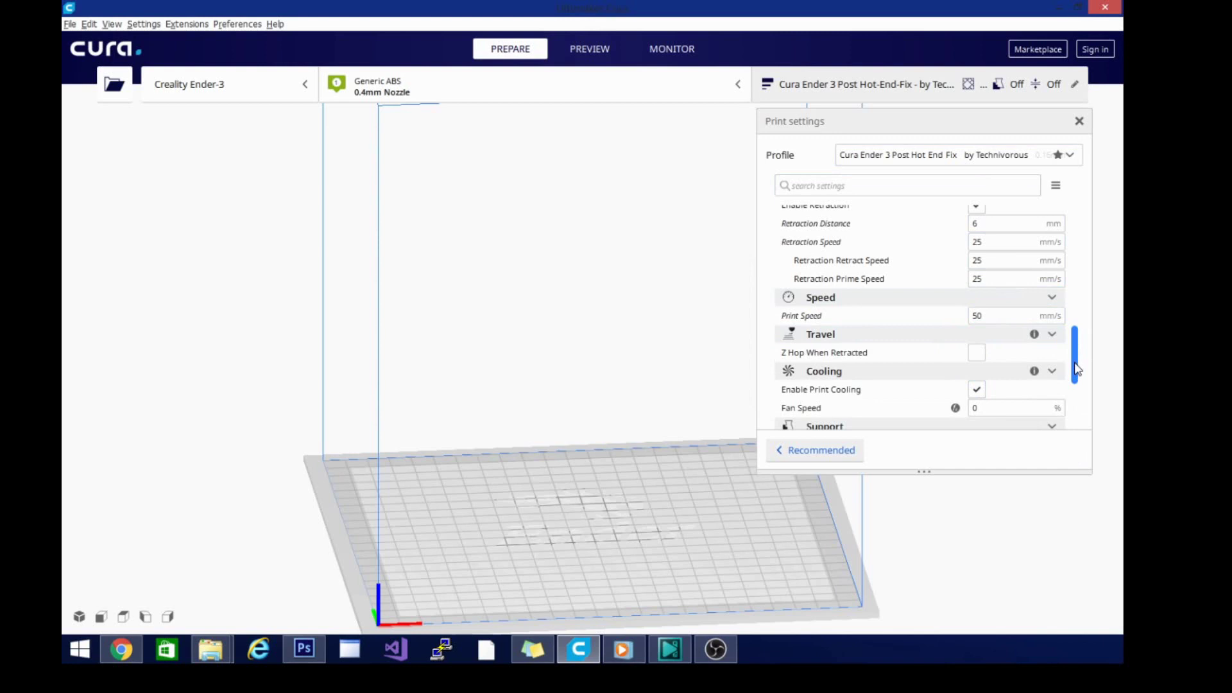
drag(1076, 369, 1084, 450)
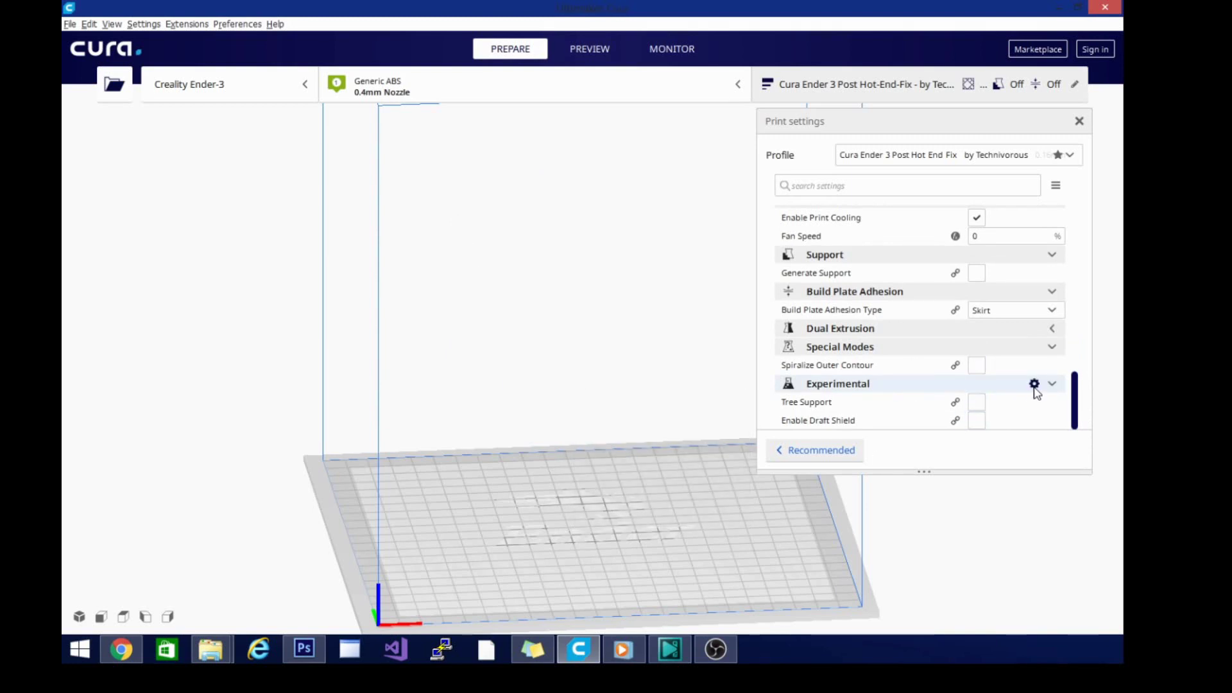
Step: Make the Draft Shield settings visible under Experimental by filtering Setting Visibility for 'draft'
click(1034, 385)
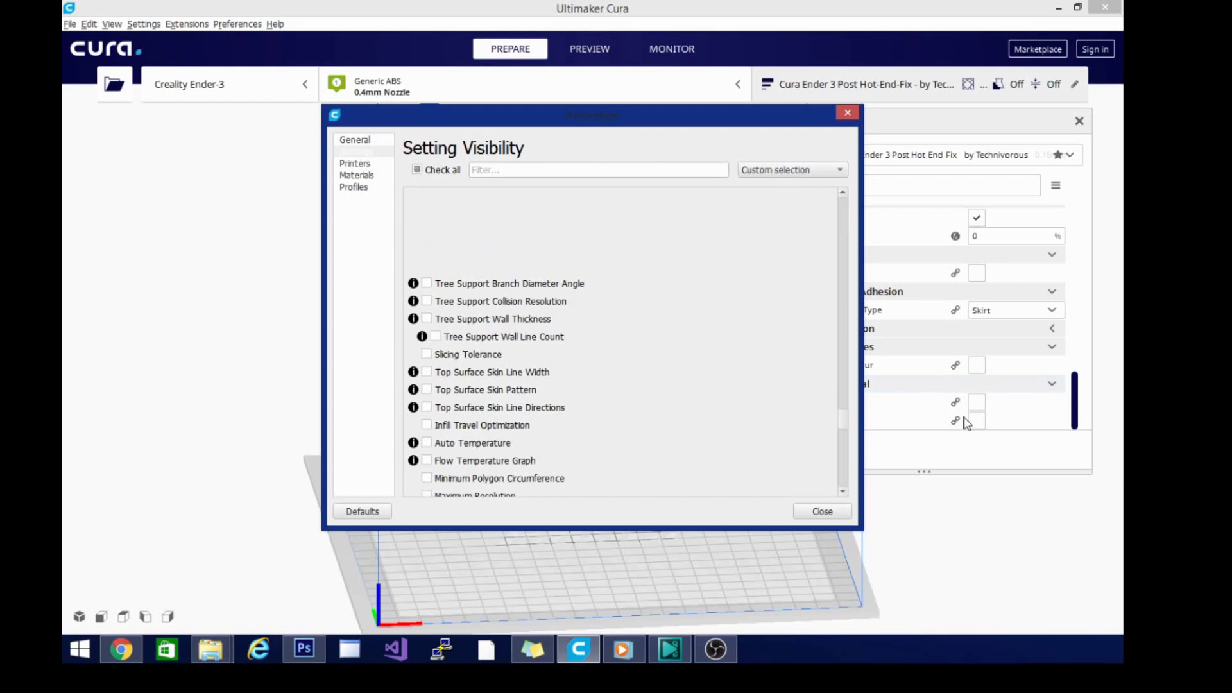
click(599, 170)
text(draft)
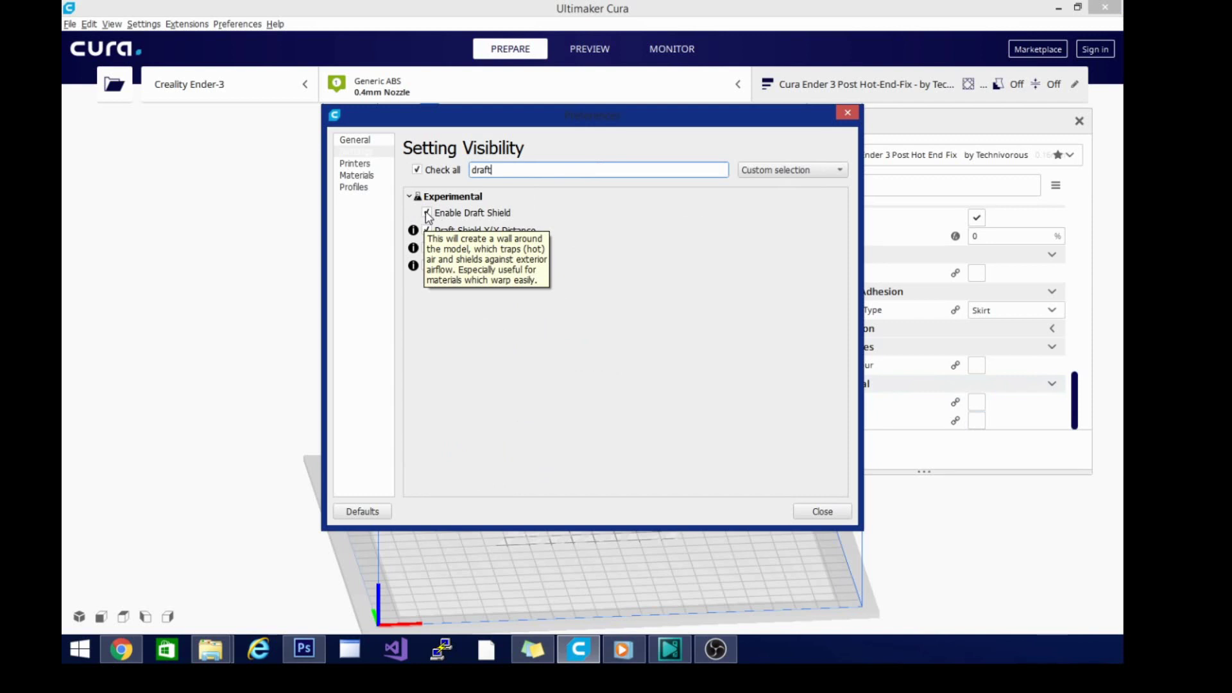
click(845, 114)
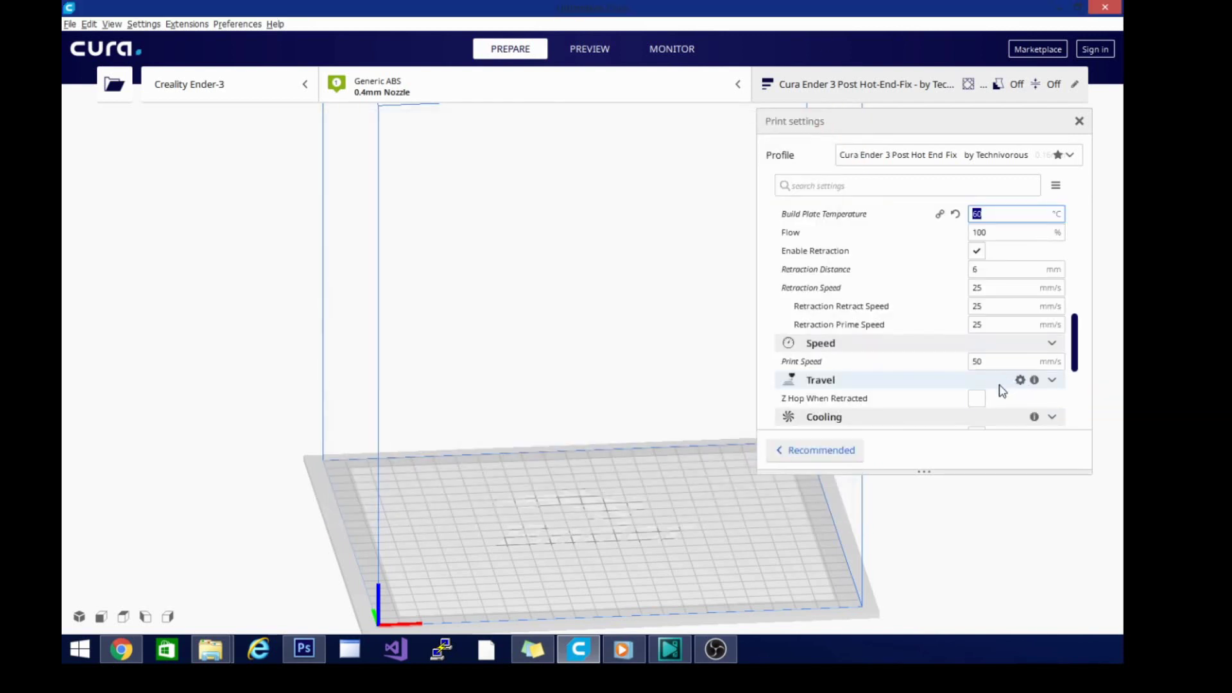
drag(1080, 333, 1076, 414)
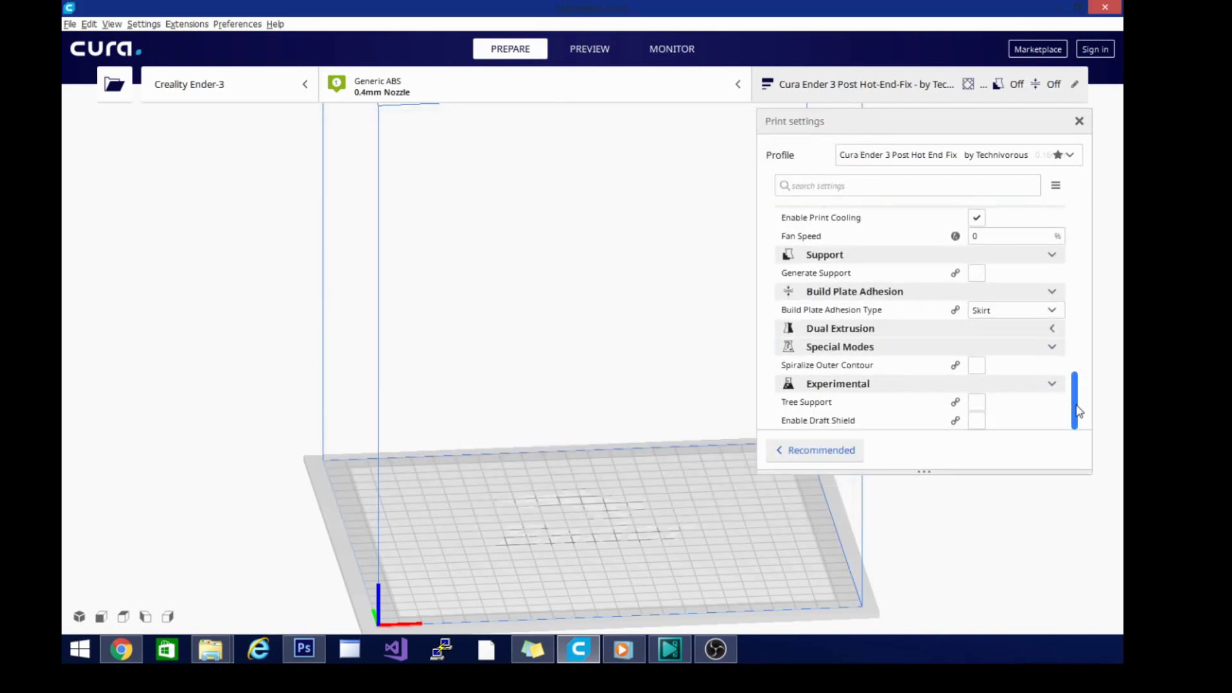
Step: Tick Enable Draft Shield in the Experimental section
click(976, 424)
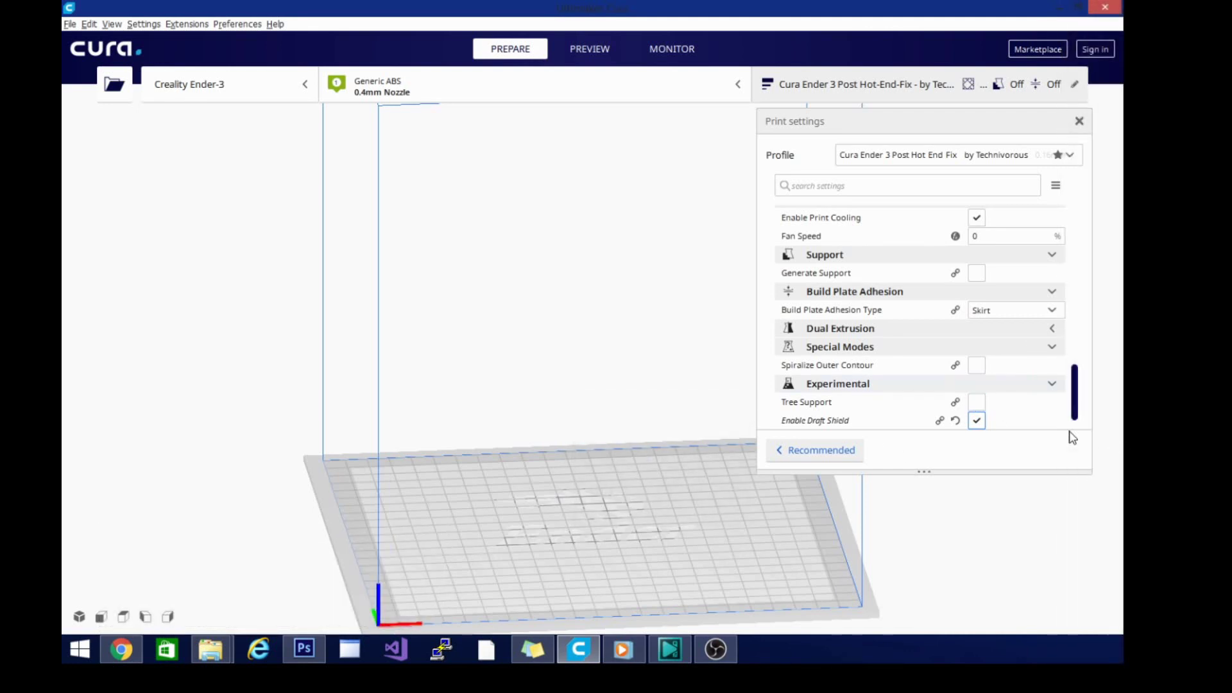
Step: Confirm Layer Height 0.2 mm and Infill 20%, then untick Enable Print Cooling
drag(1078, 411, 1073, 304)
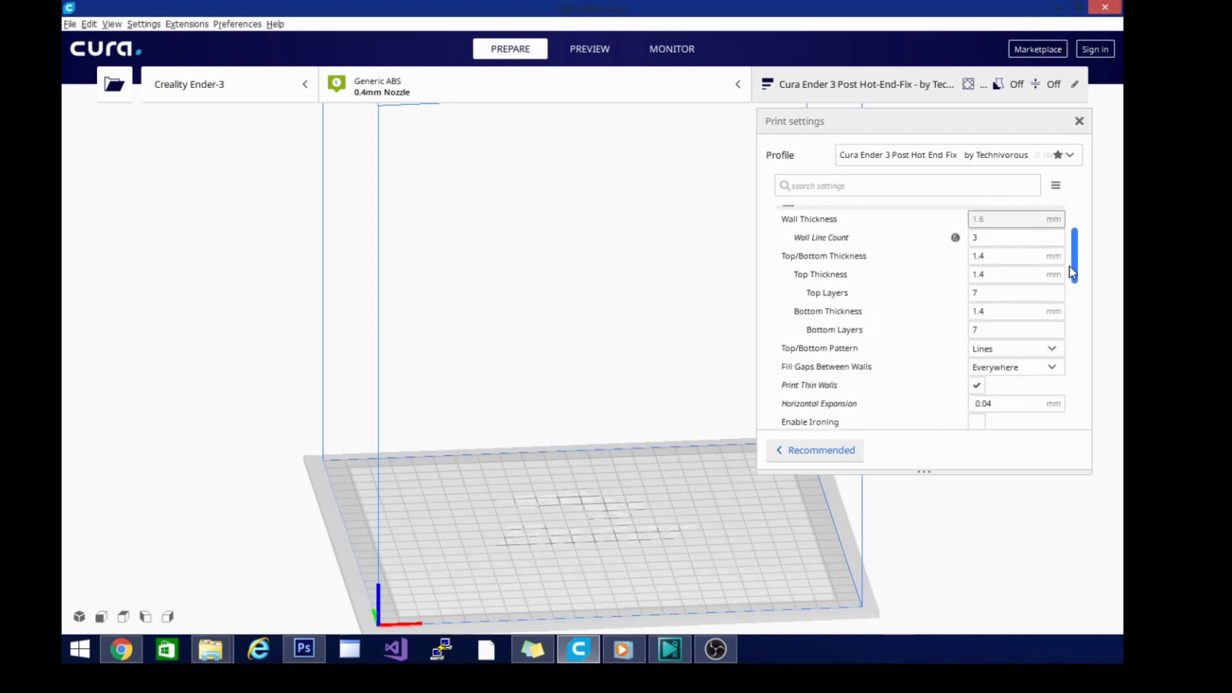
drag(1071, 273, 1066, 230)
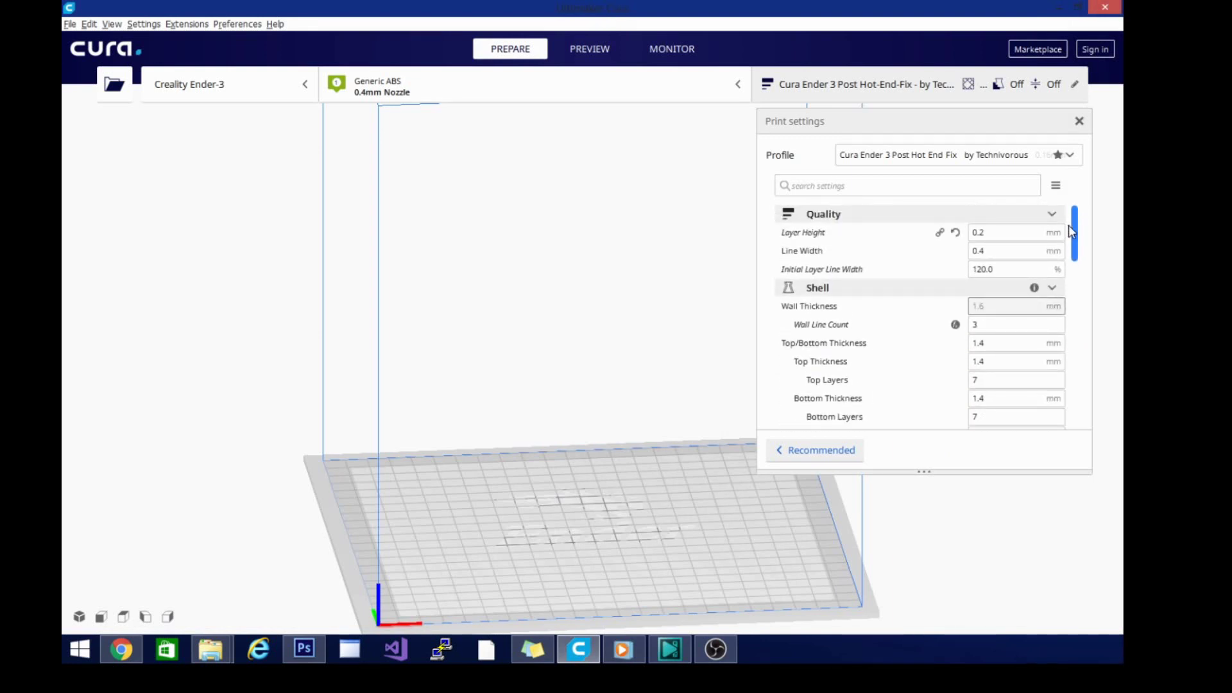
drag(993, 269, 966, 269)
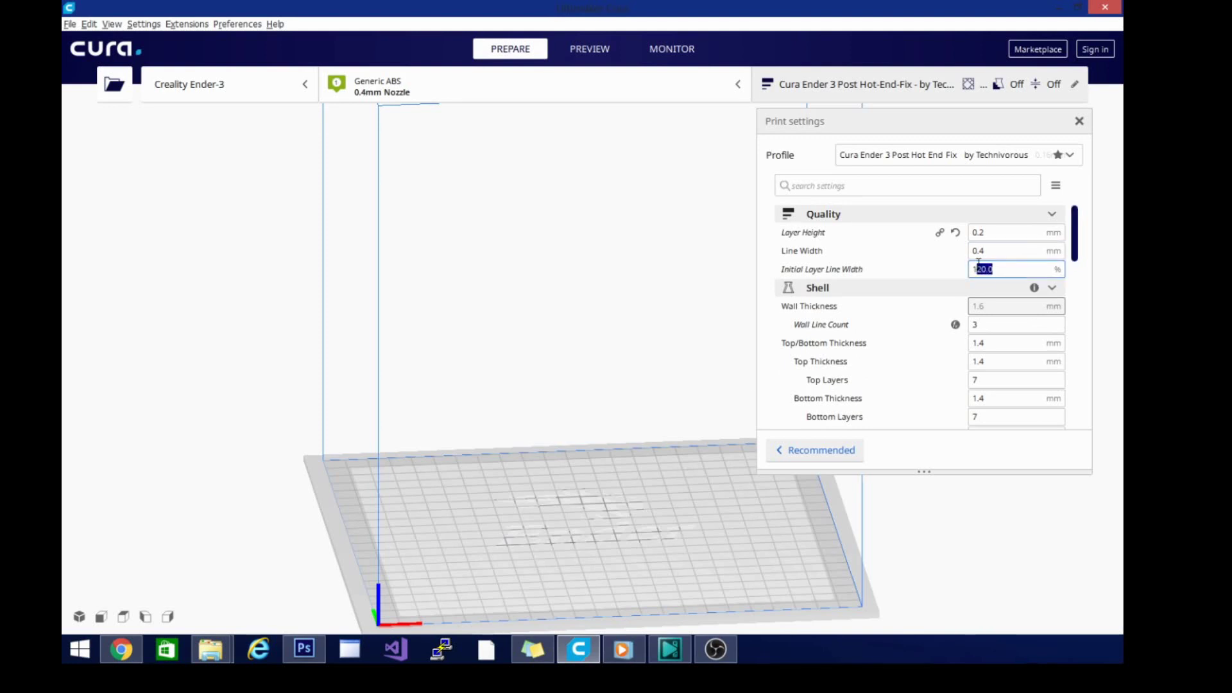
drag(1083, 220, 1080, 265)
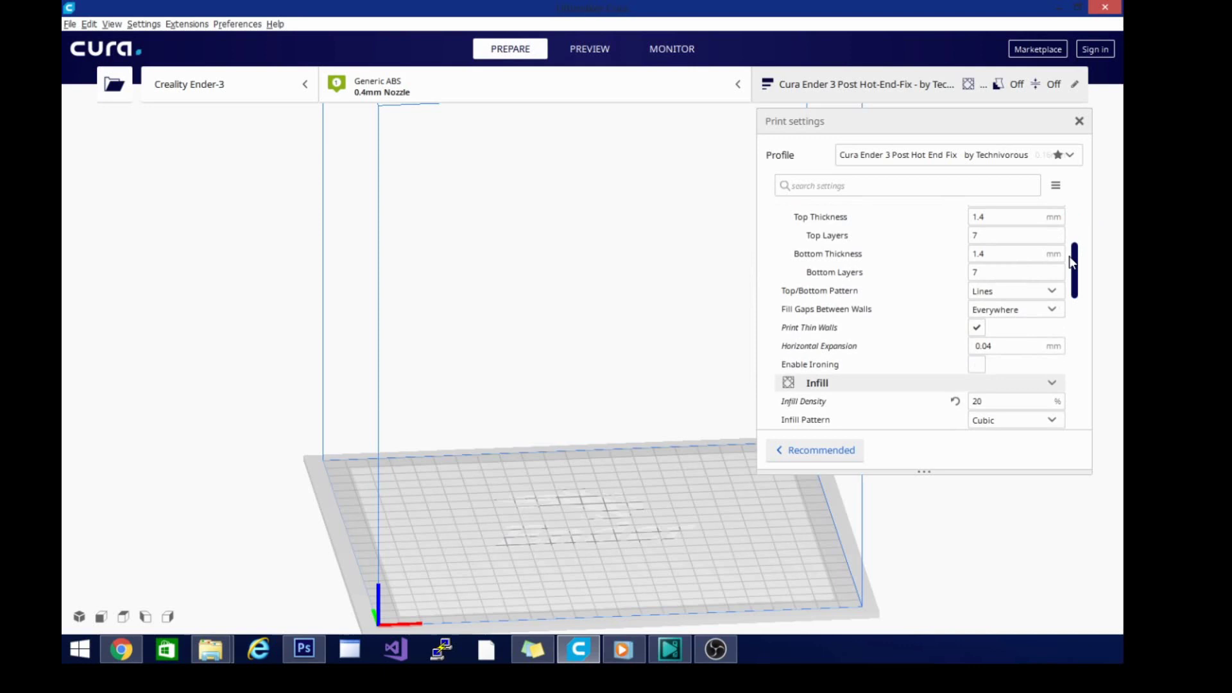
drag(1078, 269, 1079, 366)
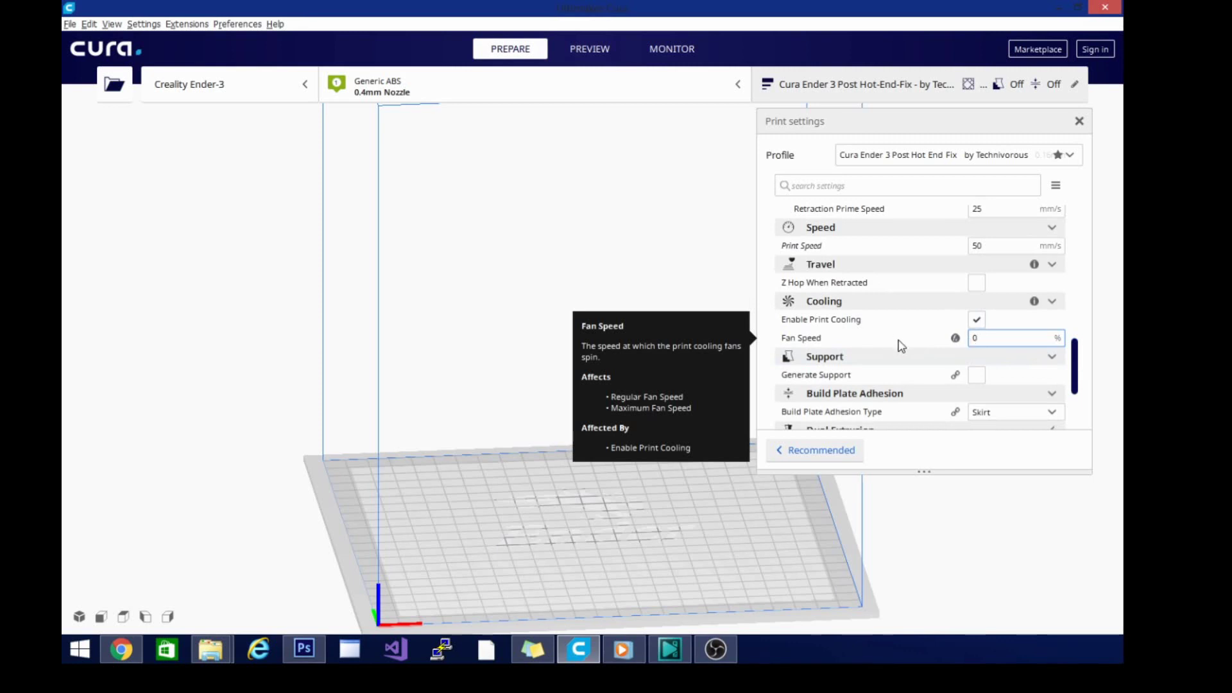
click(976, 320)
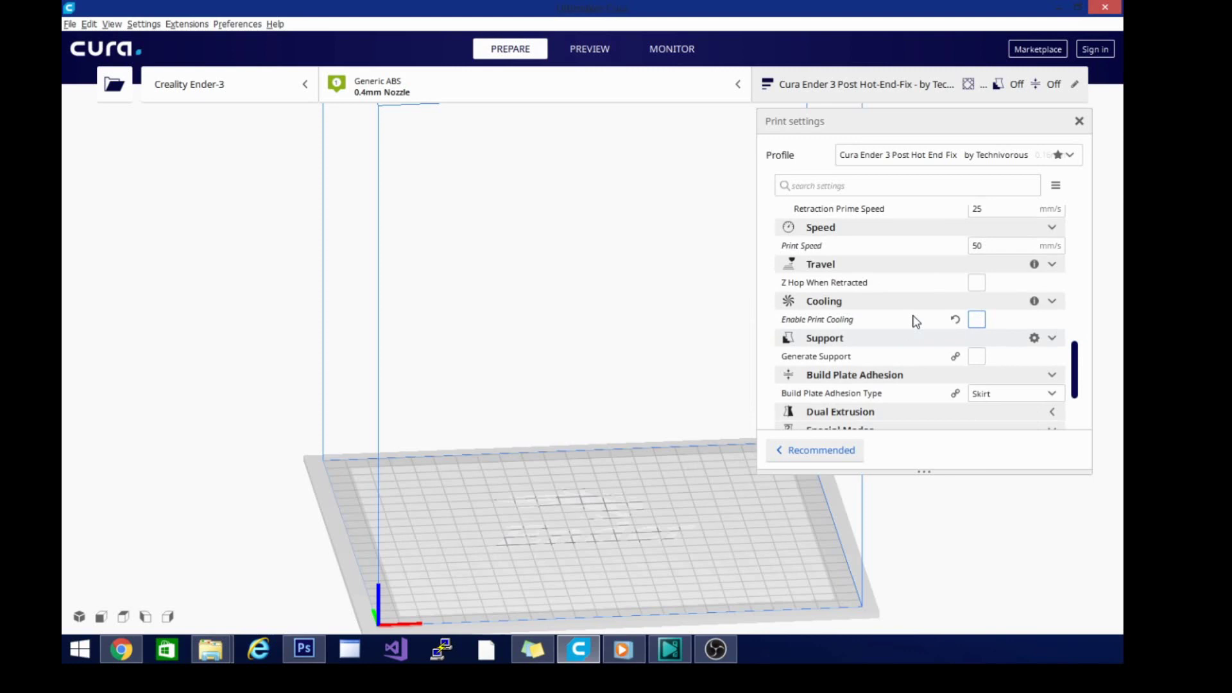
click(143, 24)
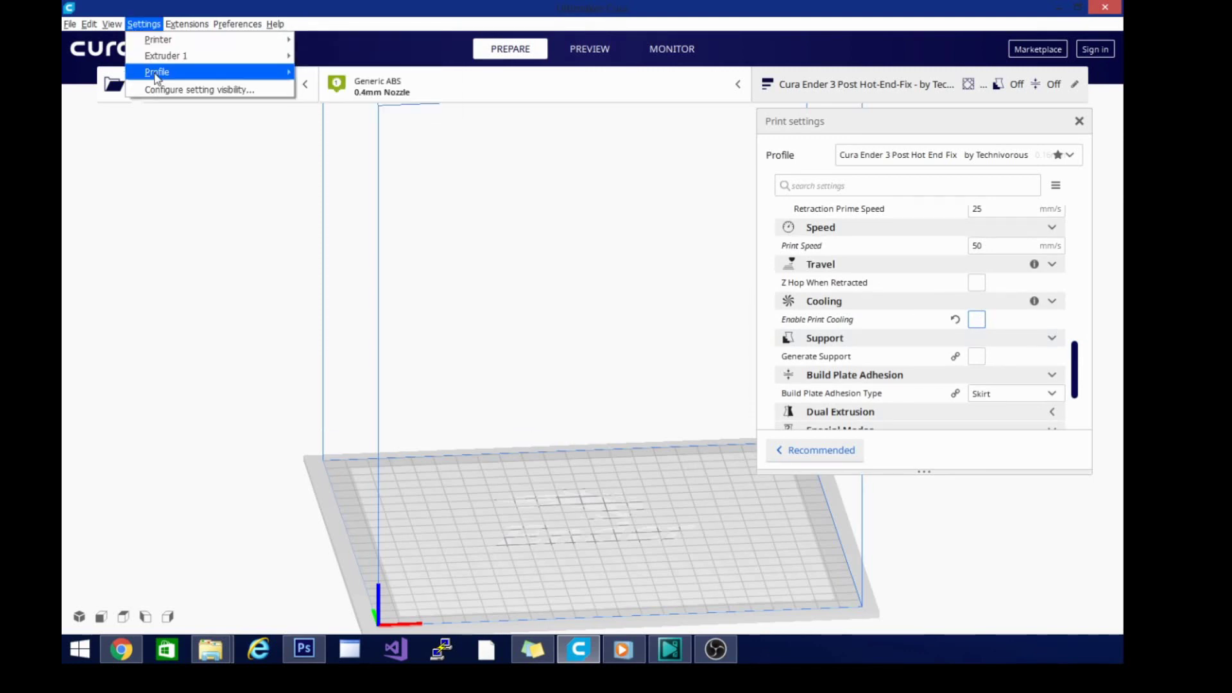
Step: Create a new profile from current settings named 'Cura Ender 3 ABS - by Technivorous'
mouse_move(223, 78)
click(380, 287)
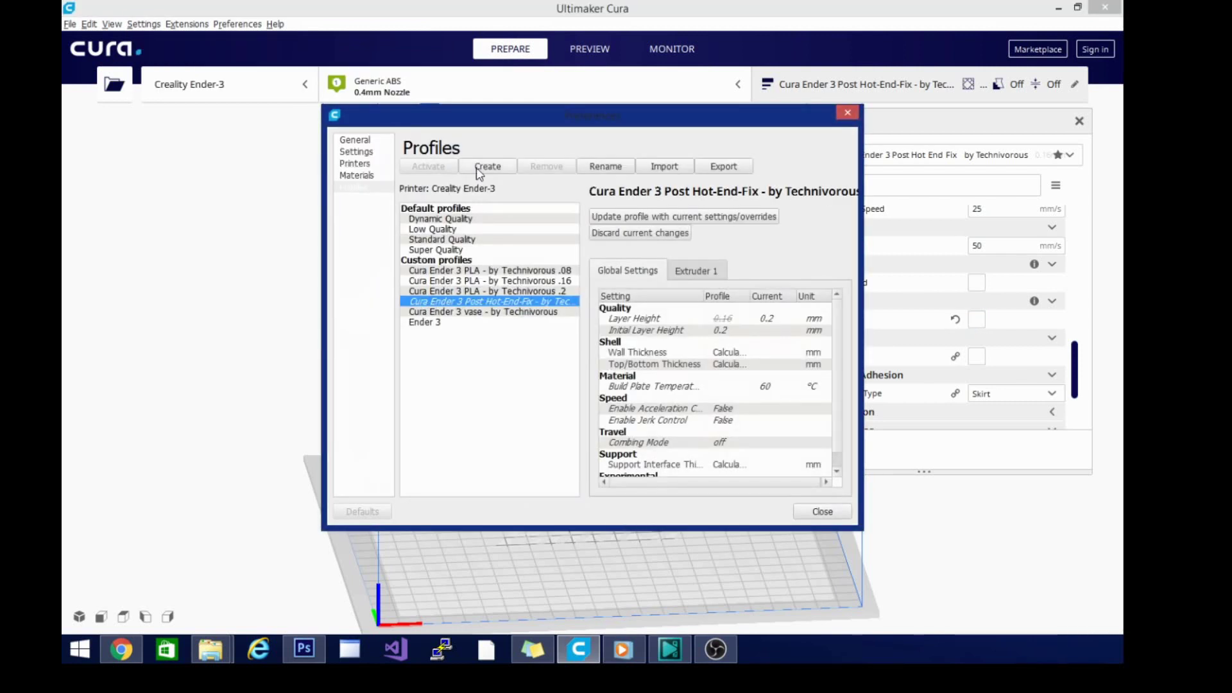
click(478, 168)
click(541, 318)
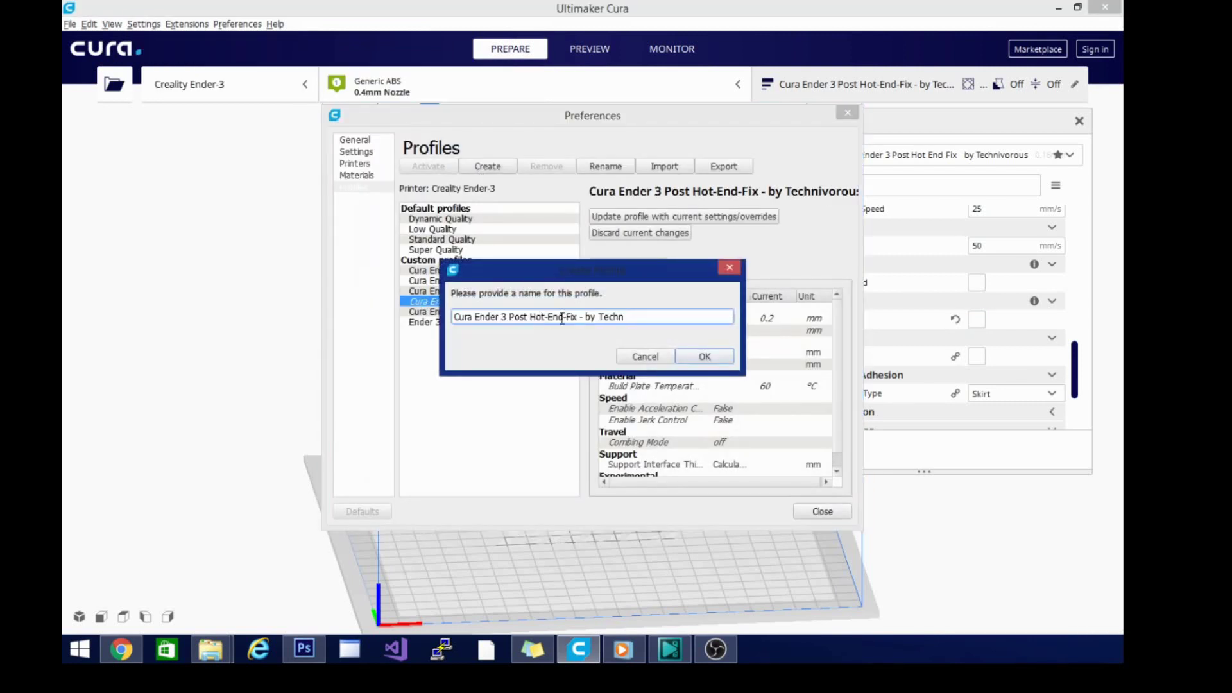
drag(585, 269, 598, 357)
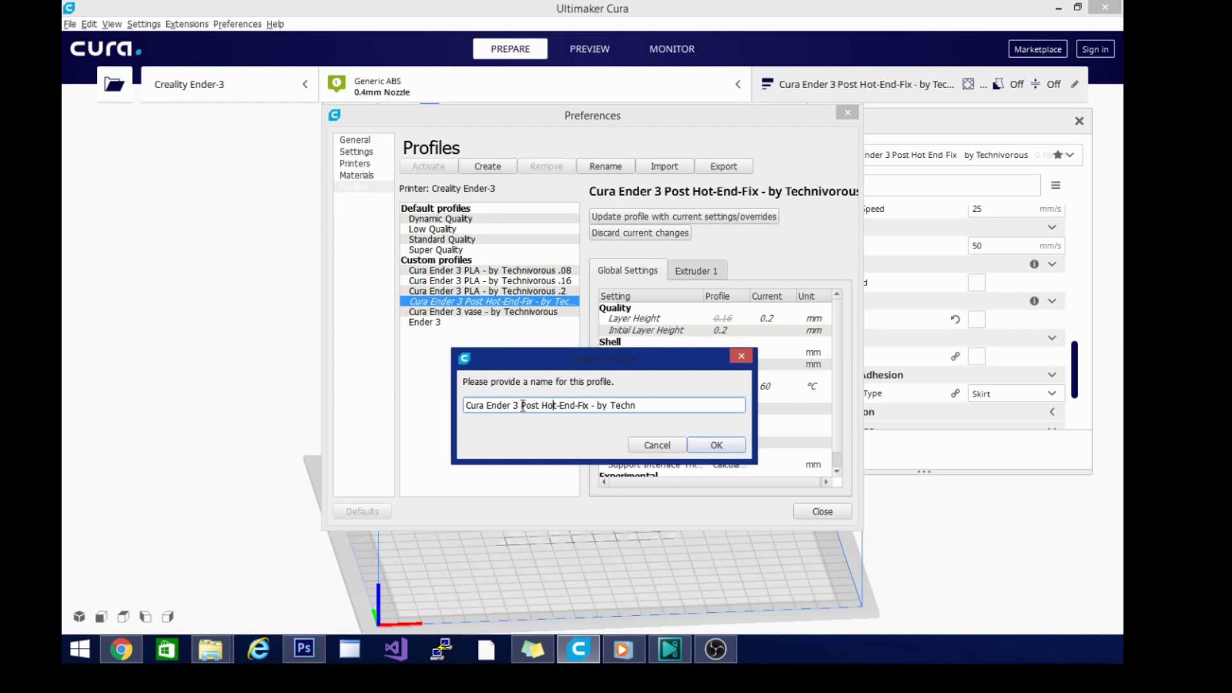
drag(522, 403, 591, 402)
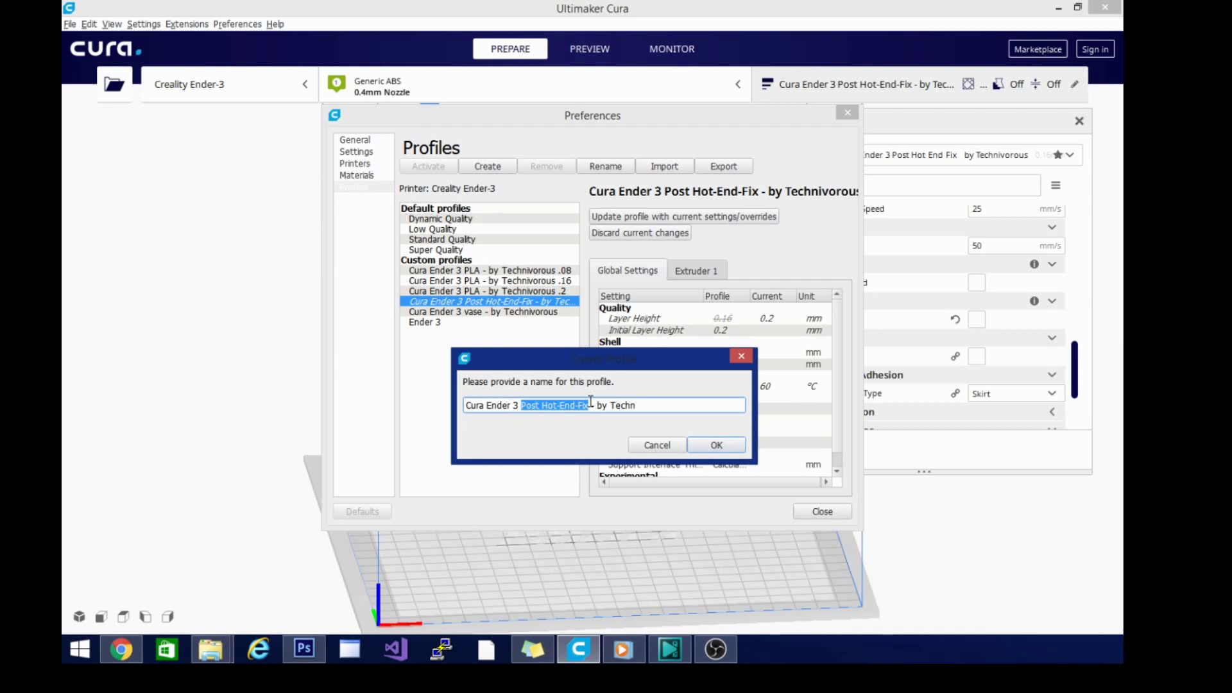
text(ABS)
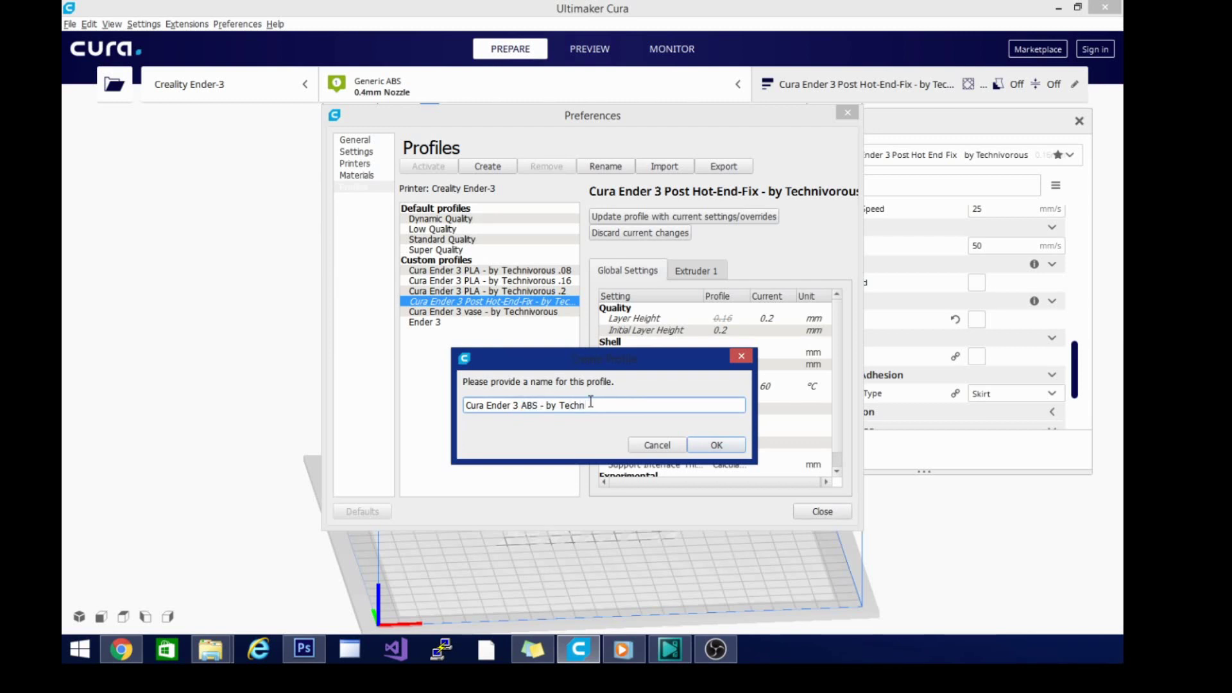
text(ivorous .2)
click(716, 447)
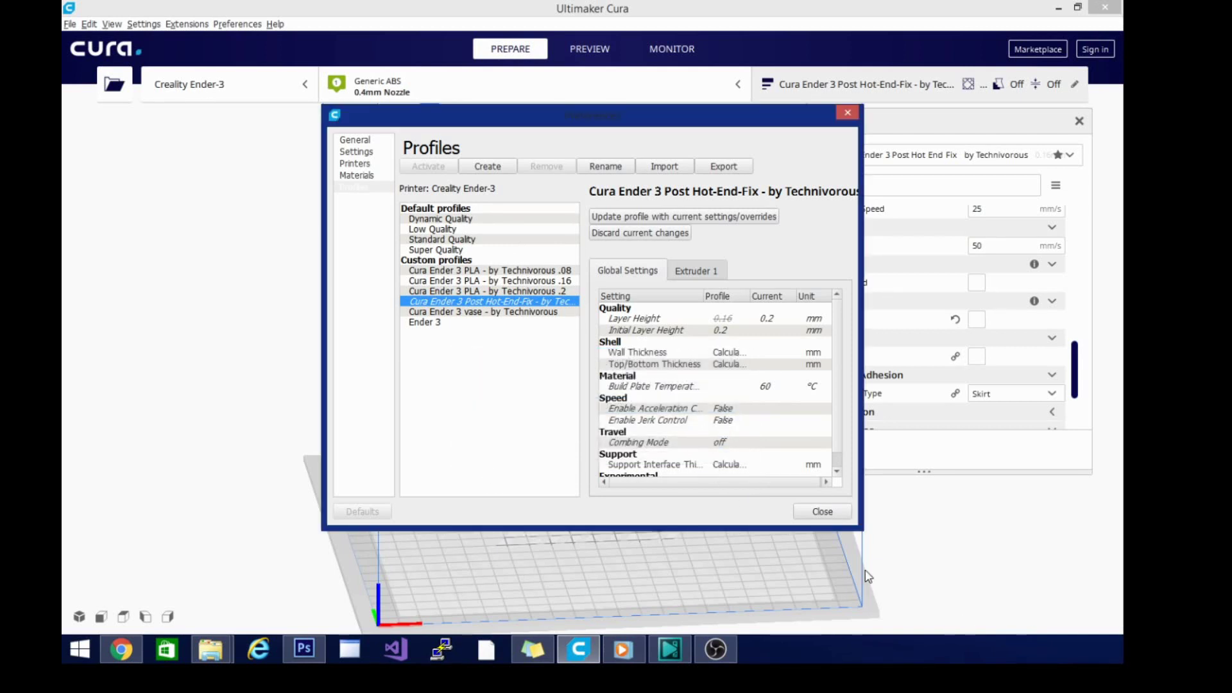
click(822, 513)
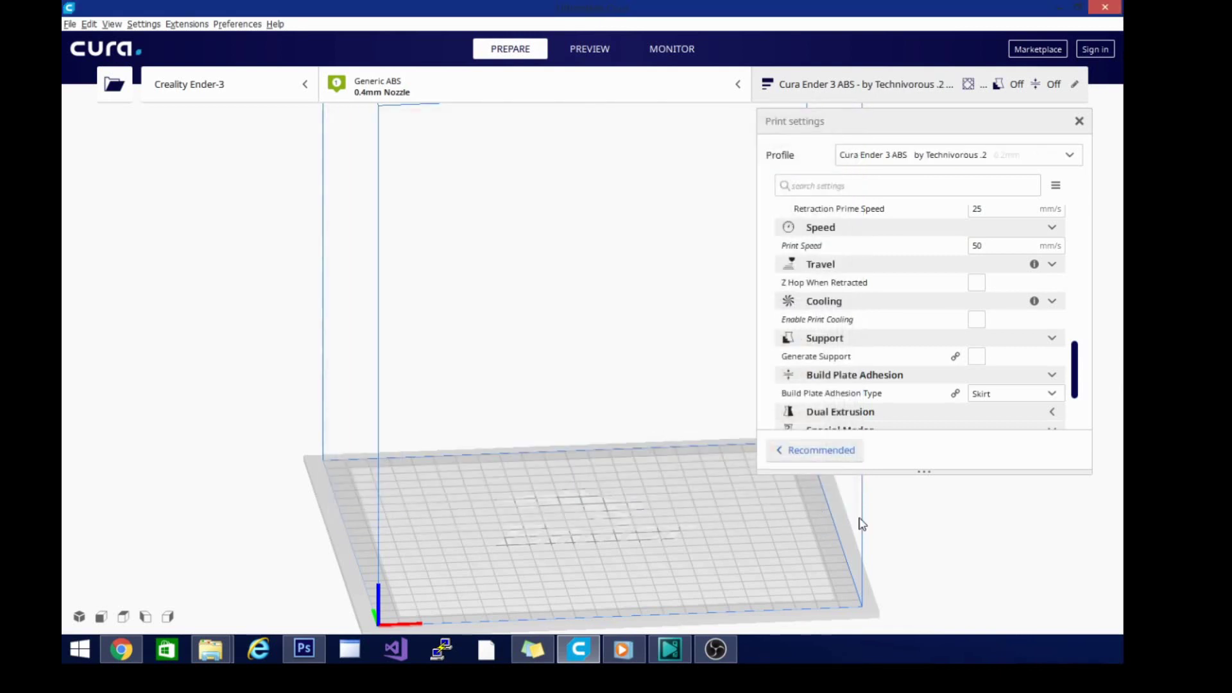